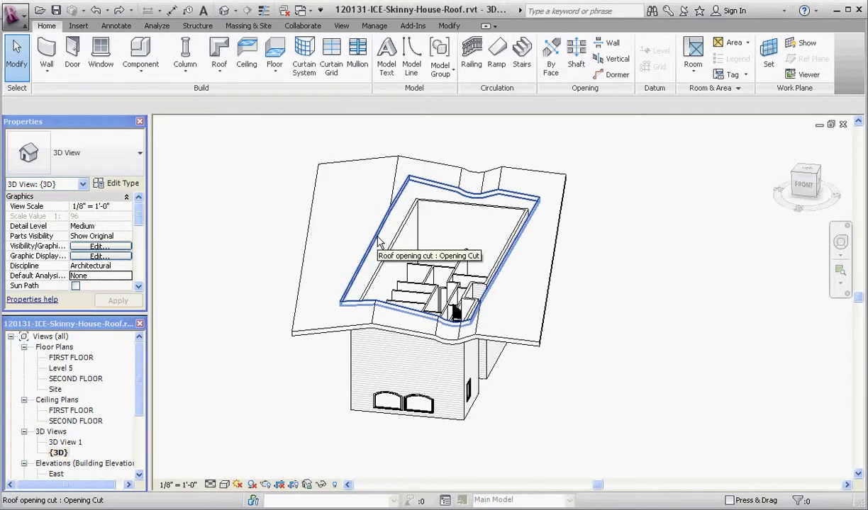
# Step: Open the roof opening's boundary sketch and finish it unchanged, then undo back to the sketch that creates the opening
pyautogui.click(397, 205)
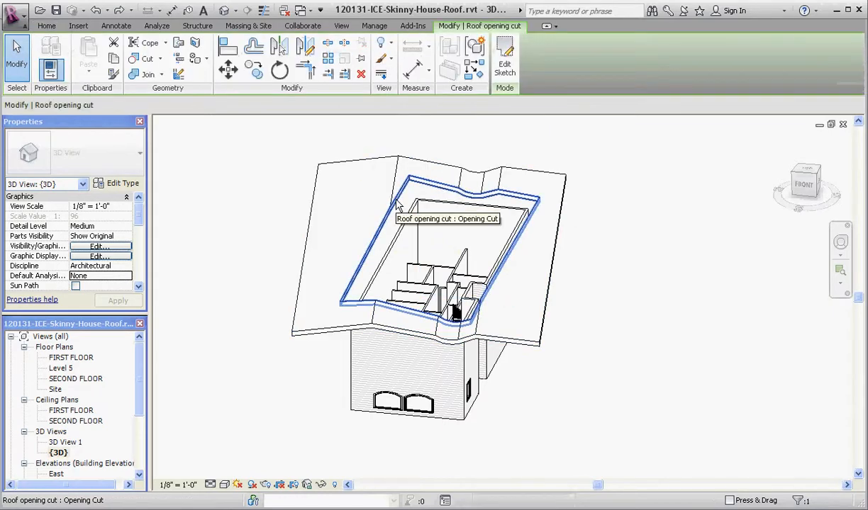
pyautogui.click(508, 68)
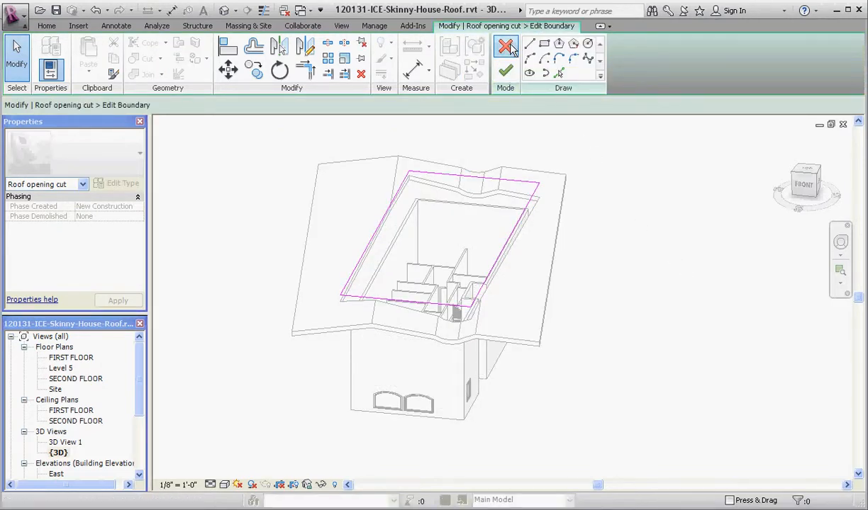
pyautogui.click(504, 70)
pyautogui.click(656, 201)
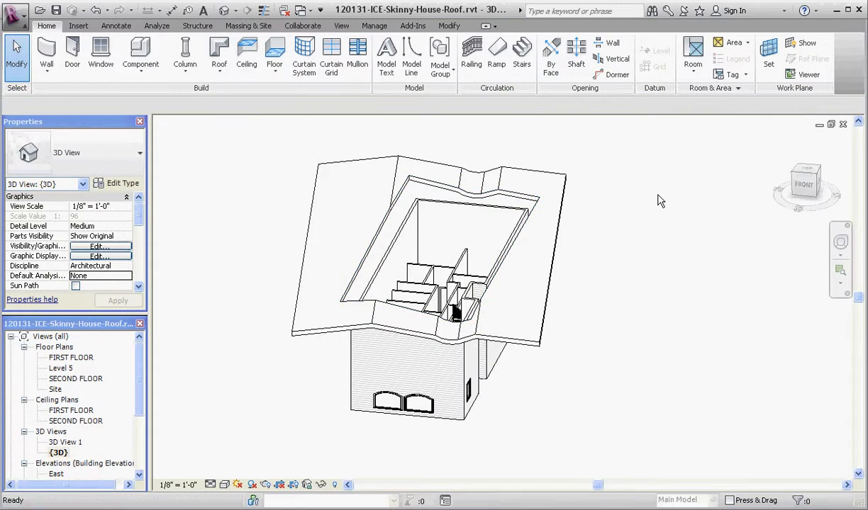
pyautogui.hotkey('ctrl', 'z')
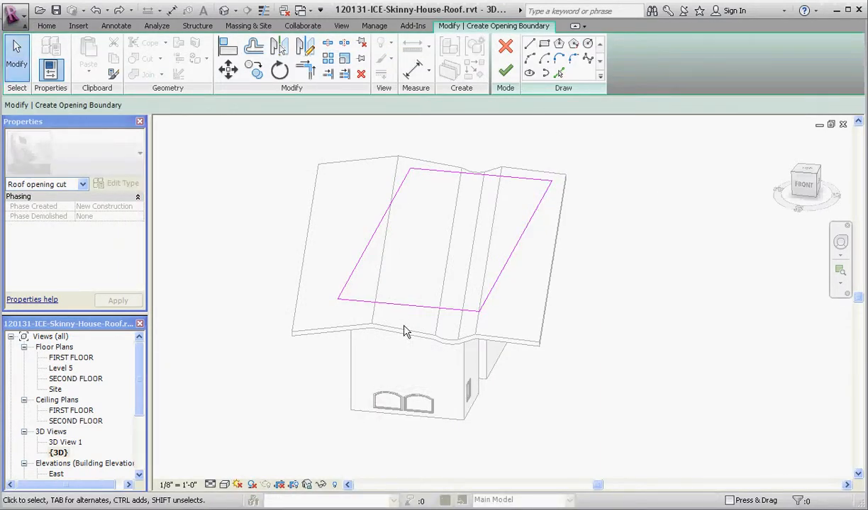
# Step: Open the Level 5 floor plan and examine how far the opening boundary is offset from the house's exterior walls
pyautogui.doubleClick(78, 370)
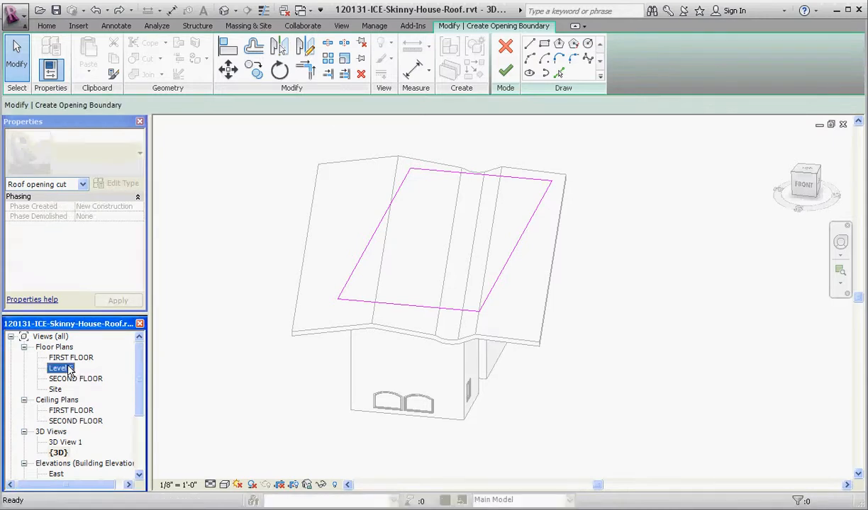
pyautogui.scroll(-5, 388, 126)
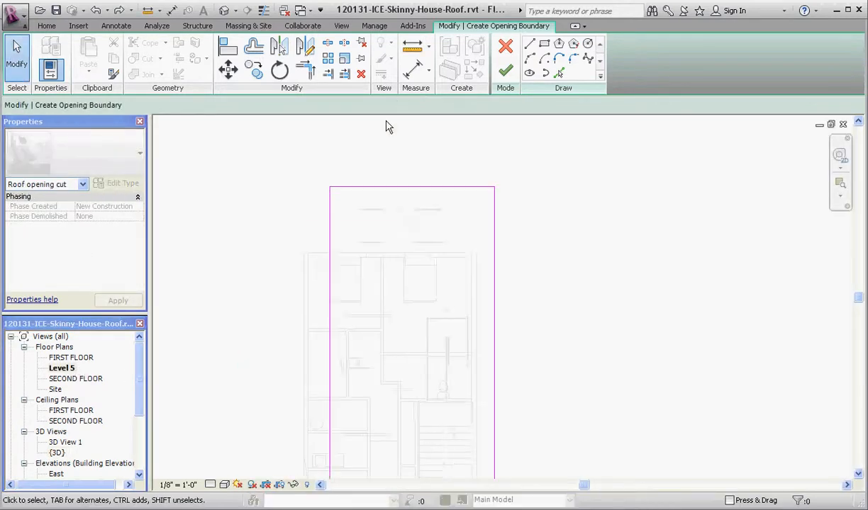
pyautogui.scroll(3, 385, 181)
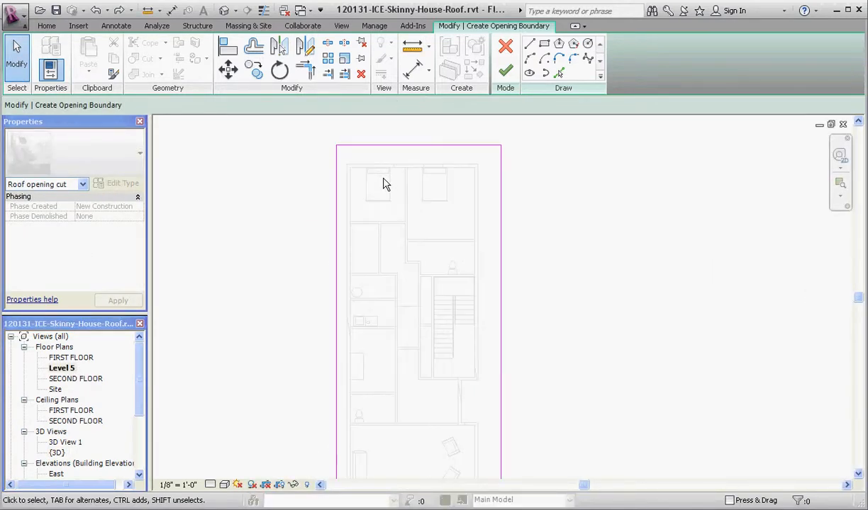
pyautogui.scroll(1, 386, 184)
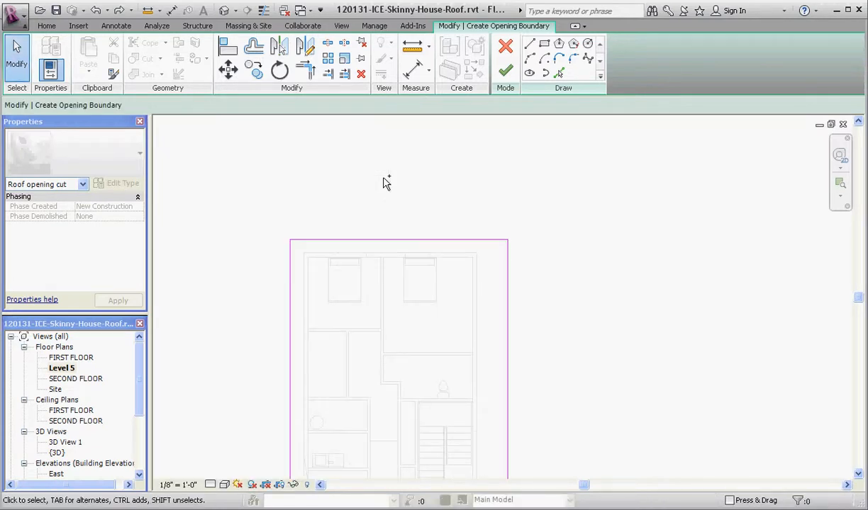
pyautogui.scroll(-2, 386, 184)
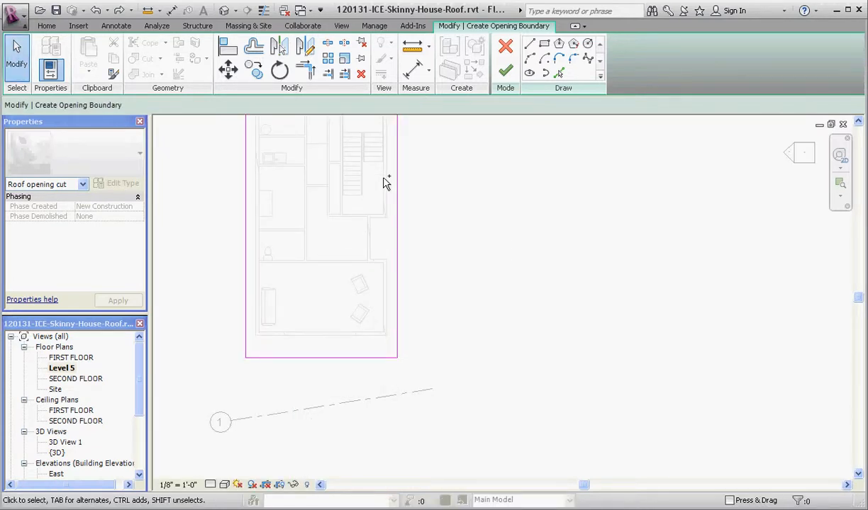
pyautogui.scroll(1, 384, 184)
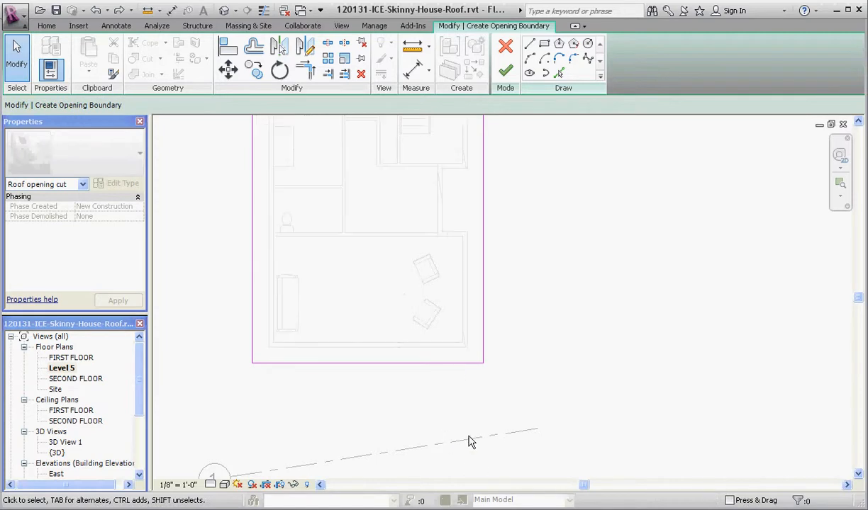
pyautogui.click(375, 363)
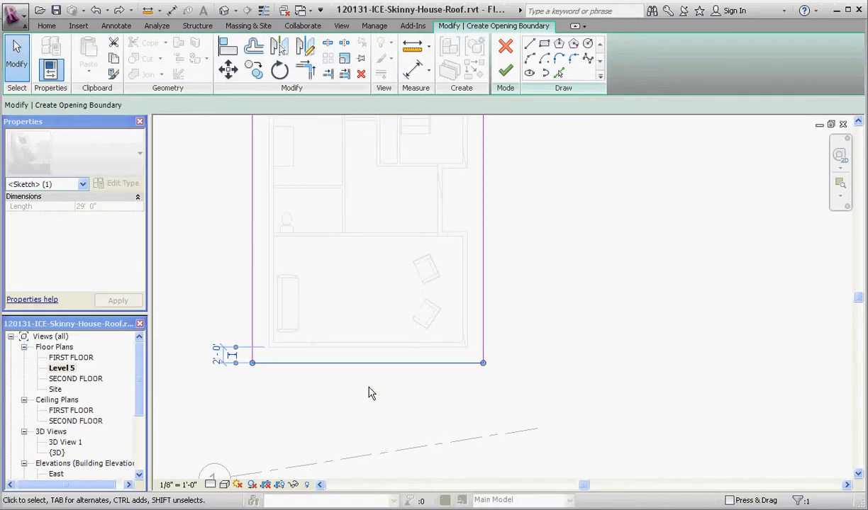
pyautogui.click(367, 392)
pyautogui.scroll(-2, 368, 417)
pyautogui.click(364, 389)
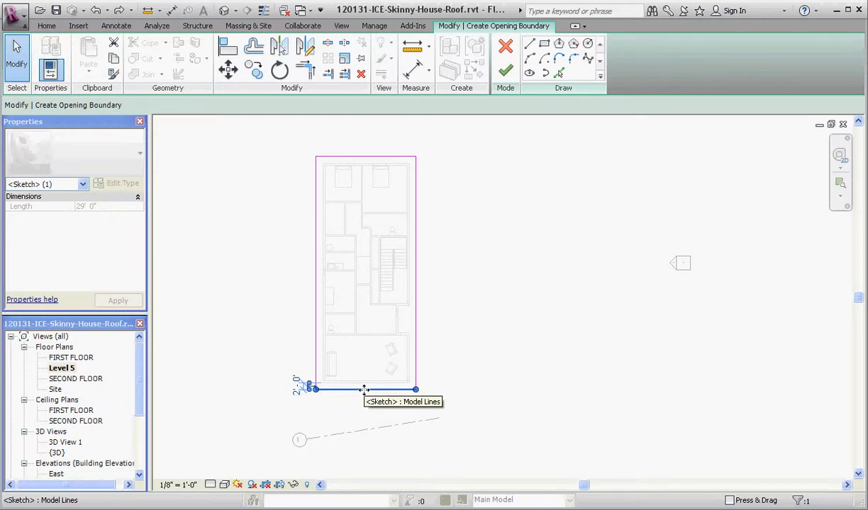
pyautogui.click(599, 285)
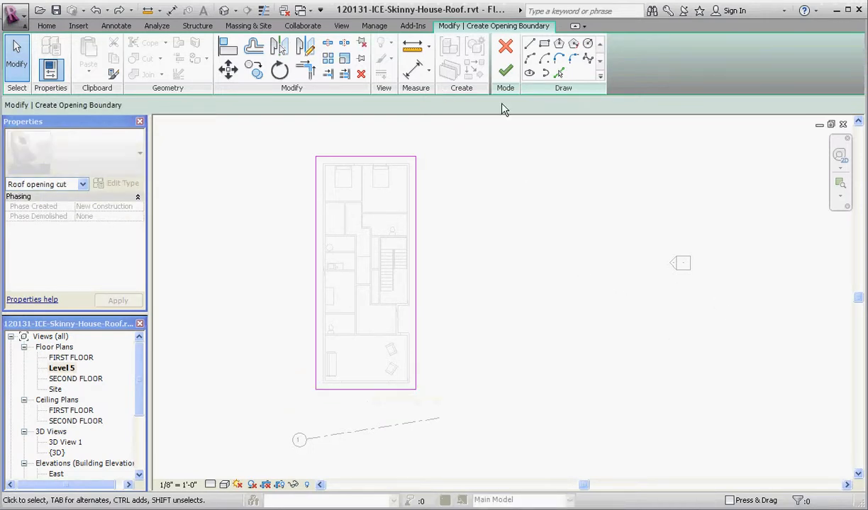
# Step: Sketch a larger rectangle about 84' wide around the existing opening boundary and try to finish the sketch with both loops
pyautogui.click(544, 44)
pyautogui.scroll(-2, 518, 236)
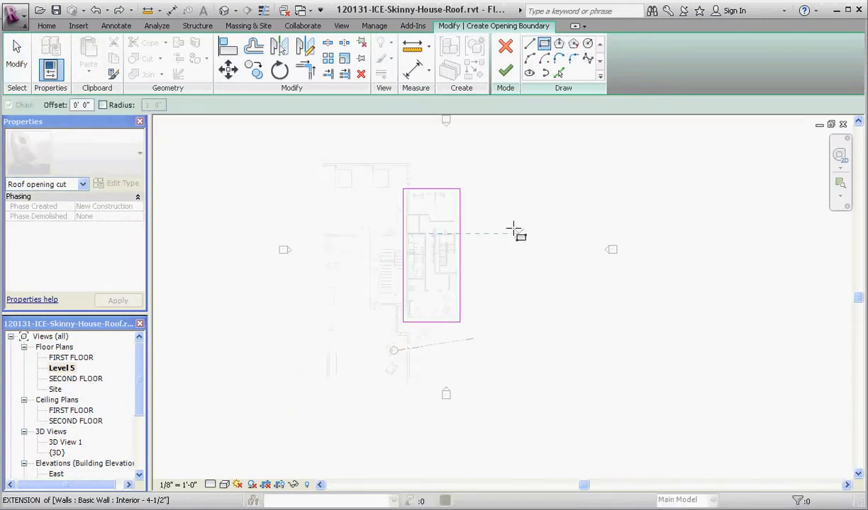
pyautogui.click(354, 150)
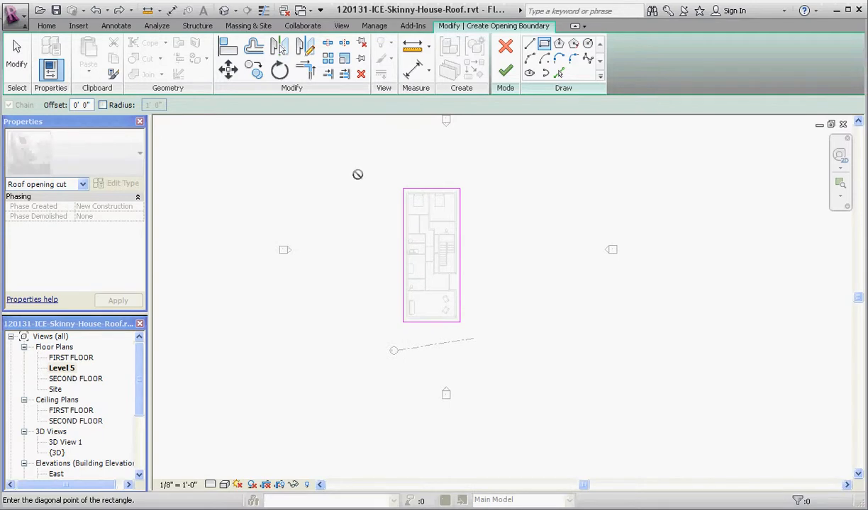
pyautogui.click(520, 370)
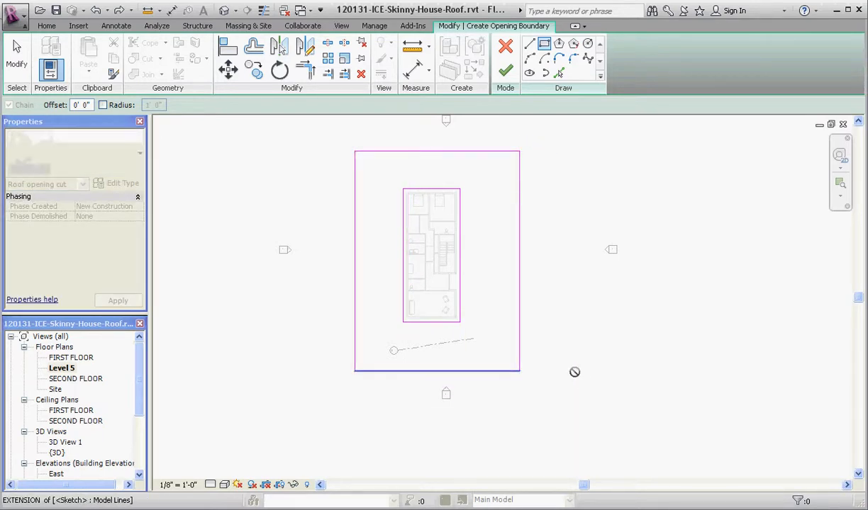
pyautogui.press('Escape')
pyautogui.press('Escape')
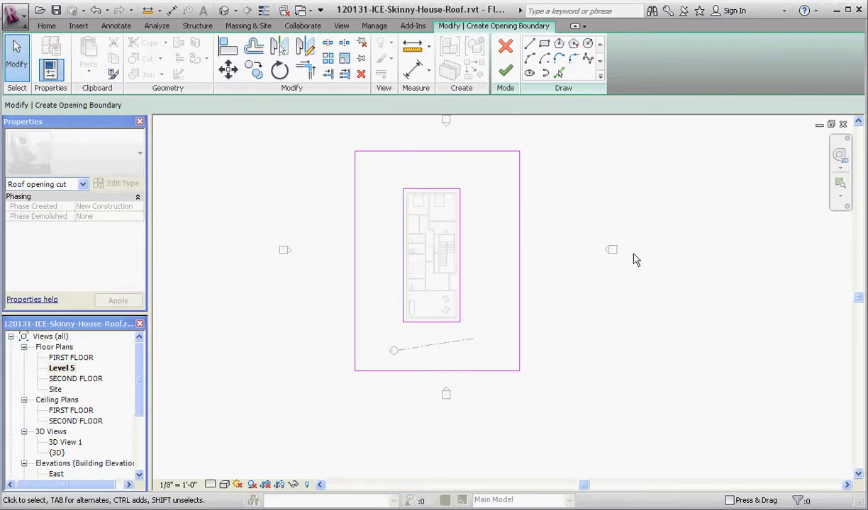
pyautogui.click(511, 72)
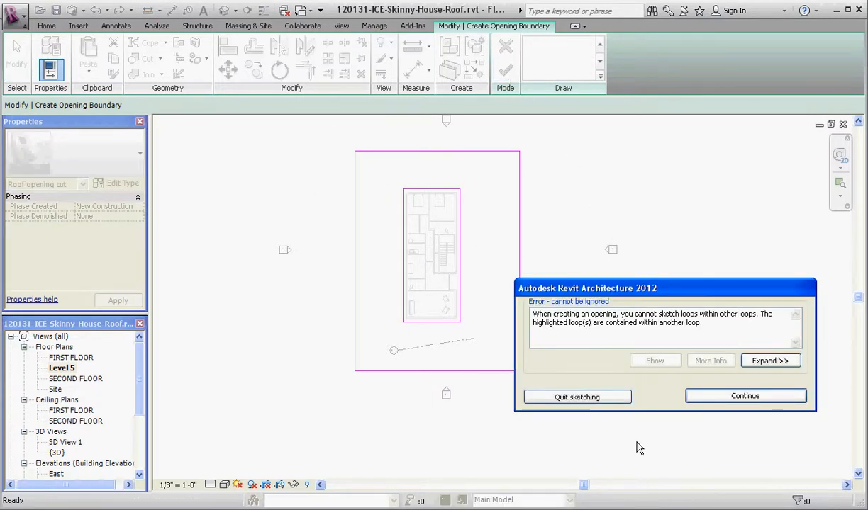
pyautogui.click(745, 397)
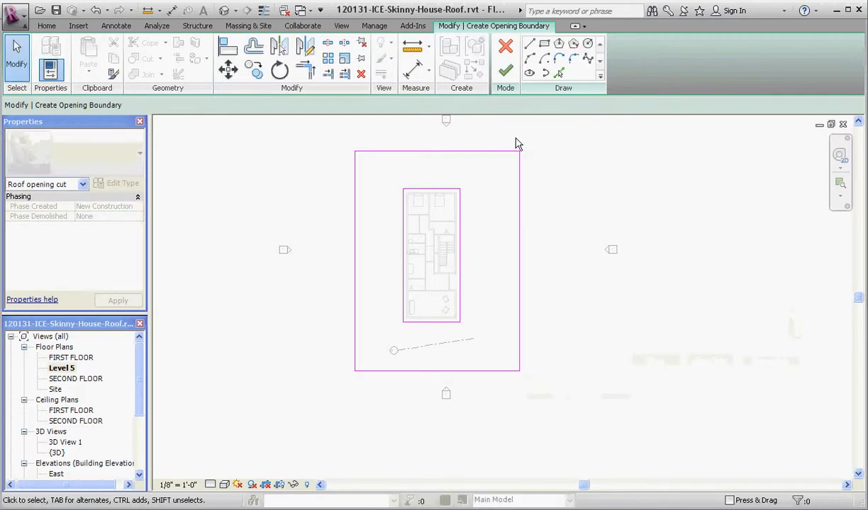
# Step: Delete the inner rectangle's front line and move the outer rectangle's front line back to the open ends of the inner sides
pyautogui.click(436, 323)
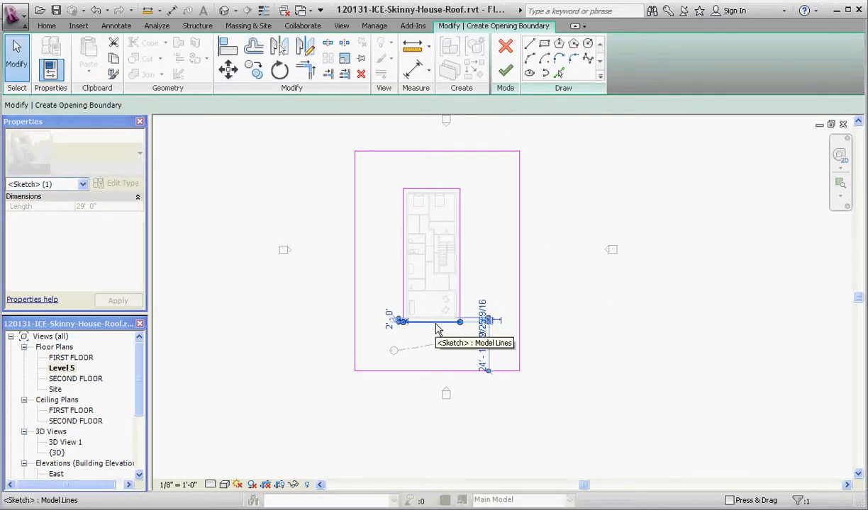
pyautogui.press('Delete')
pyautogui.click(454, 370)
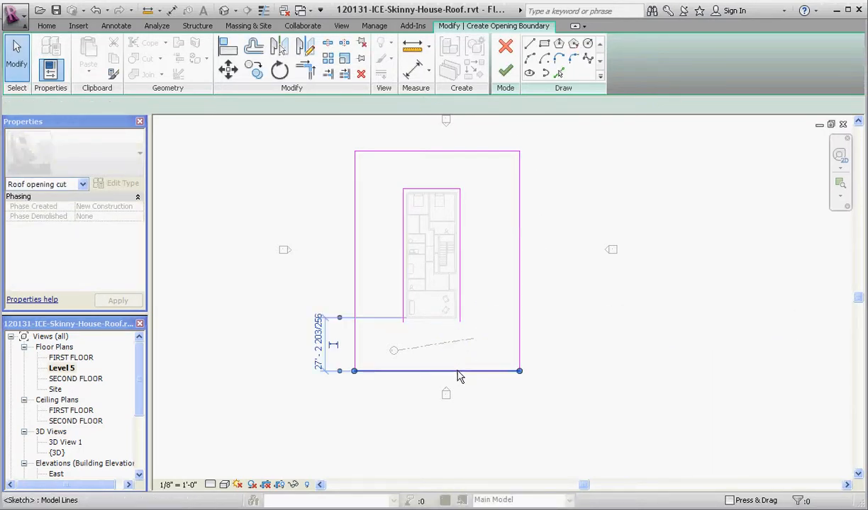
pyautogui.moveTo(457, 370); pyautogui.dragTo(458, 319)
pyautogui.click(581, 310)
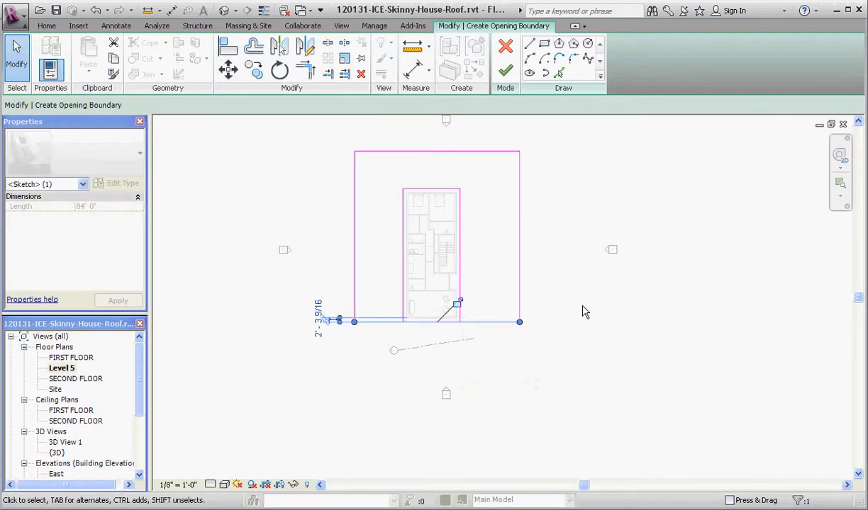
# Step: Split the front boundary line between the inner side lines and pull both pieces back to the inner rectangle's corners
pyautogui.scroll(2, 411, 309)
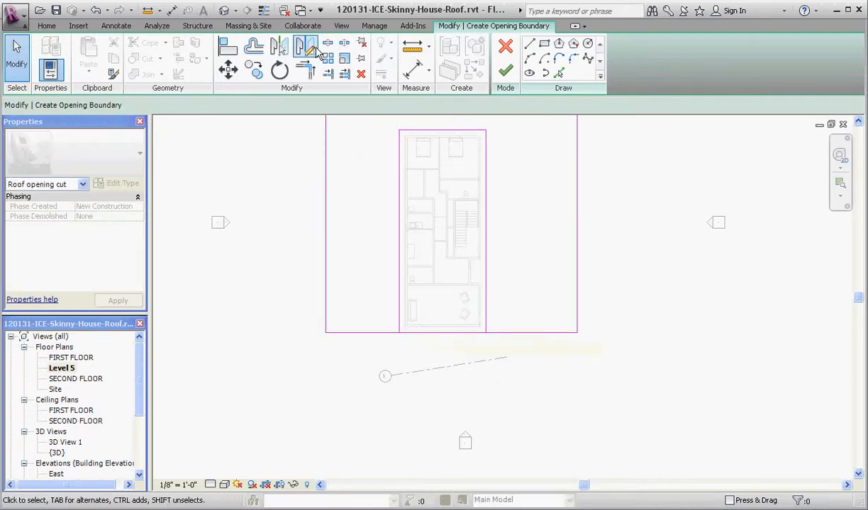
pyautogui.click(306, 44)
pyautogui.click(441, 332)
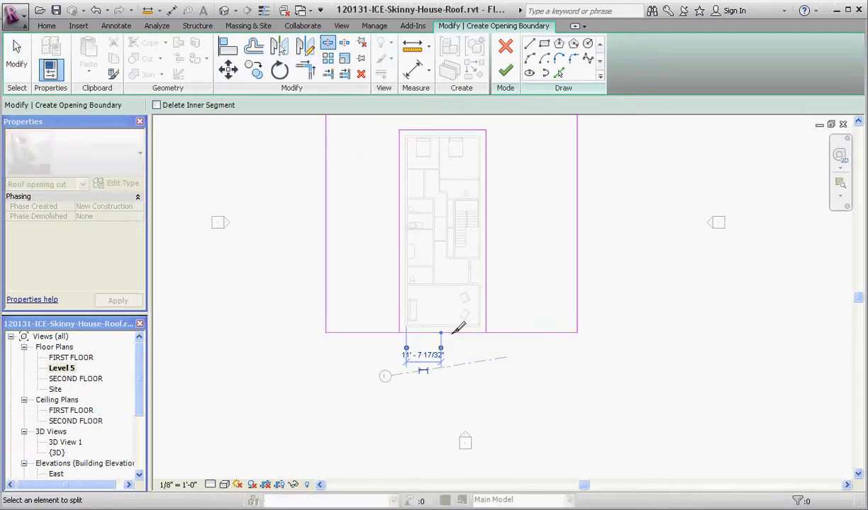
pyautogui.press('Escape')
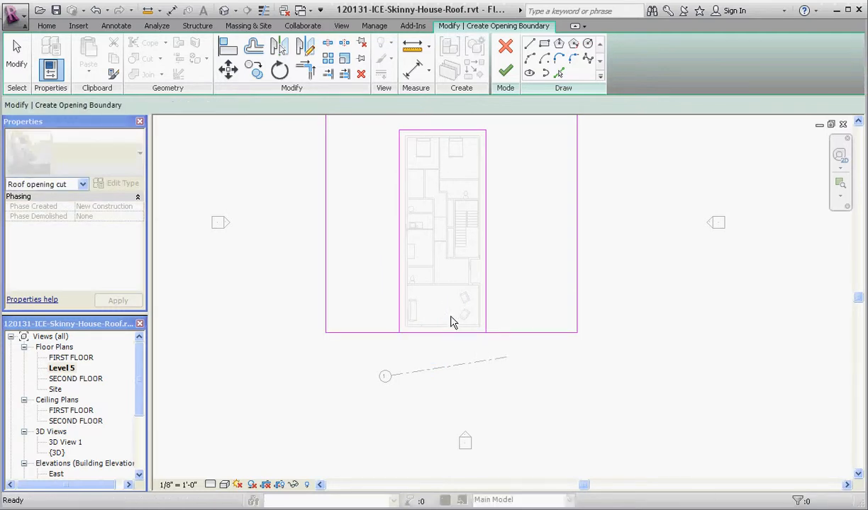
pyautogui.moveTo(441, 334); pyautogui.dragTo(486, 332)
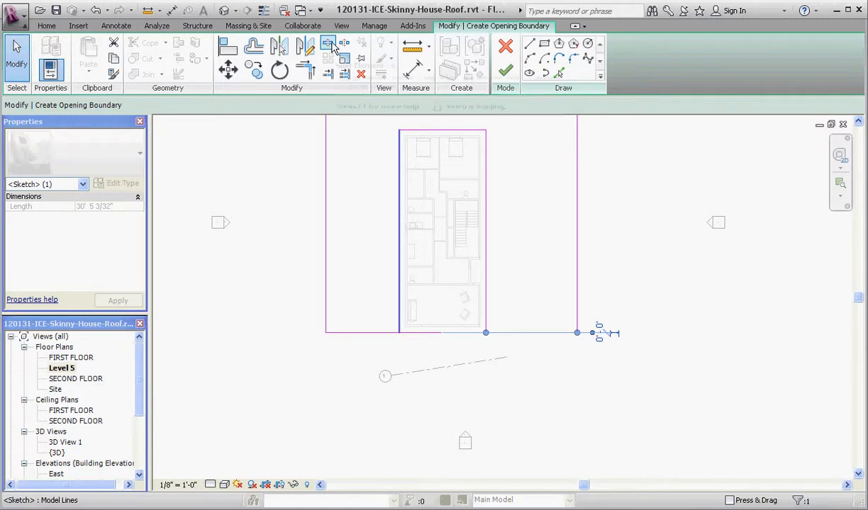
pyautogui.click(427, 346)
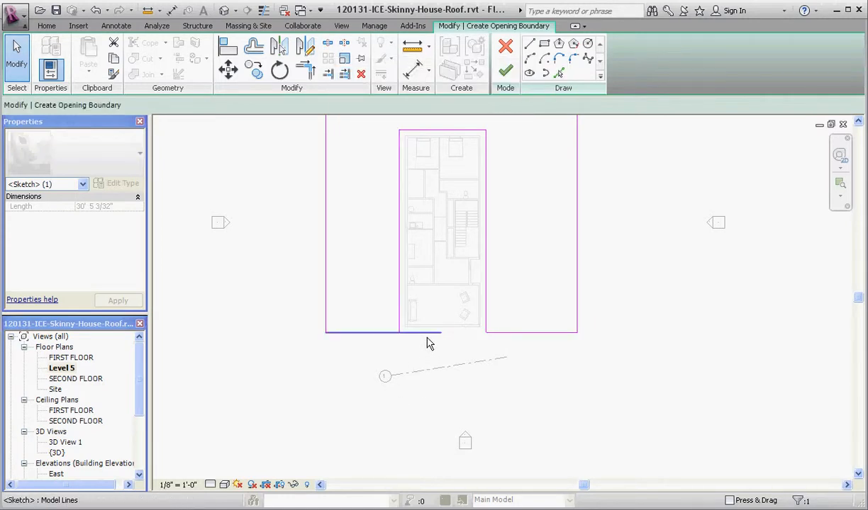
pyautogui.click(426, 334)
pyautogui.moveTo(440, 333); pyautogui.dragTo(398, 333)
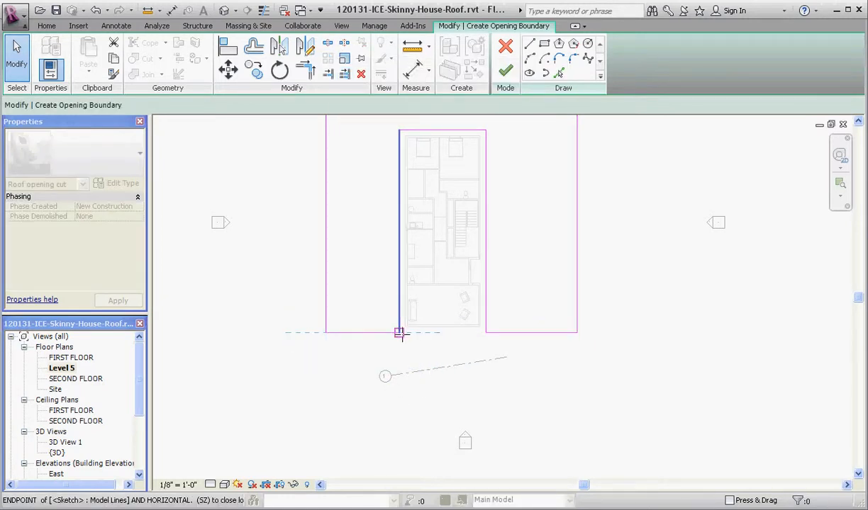
pyautogui.click(533, 391)
# Step: Finish the U-shaped opening boundary and orbit the {3D} view to inspect the cut roof
pyautogui.scroll(-2, 532, 391)
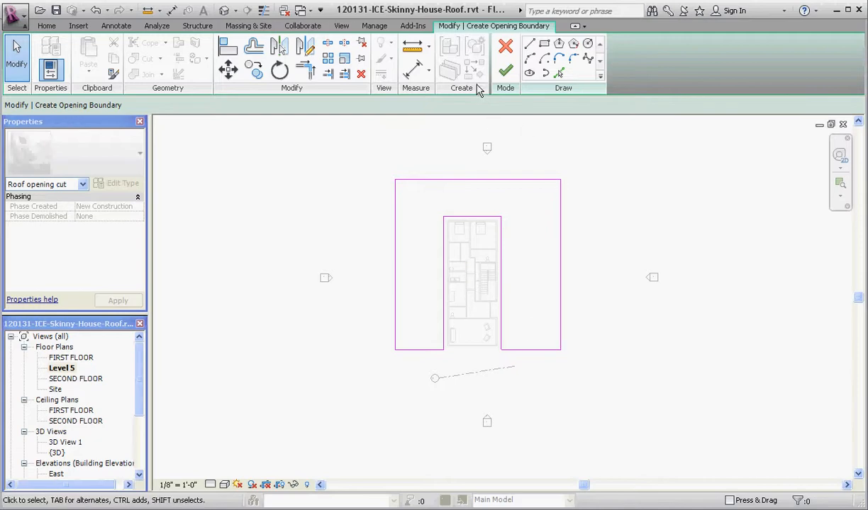
pyautogui.click(505, 70)
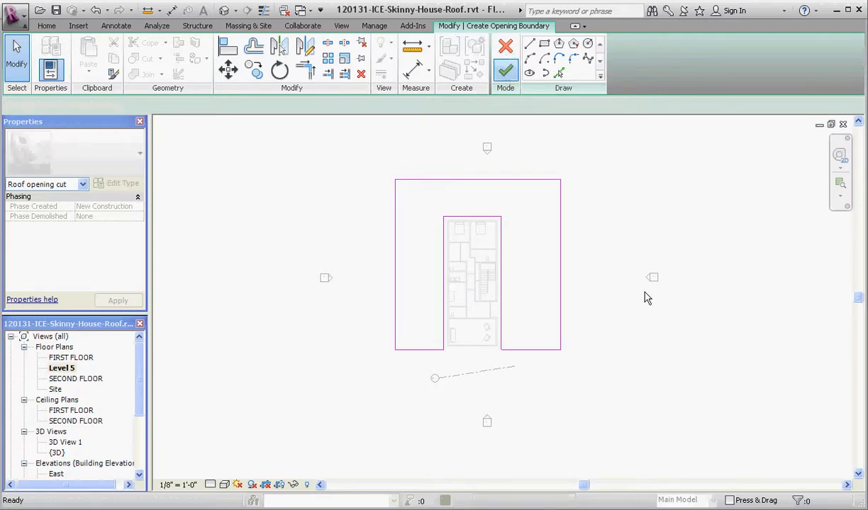
pyautogui.click(607, 296)
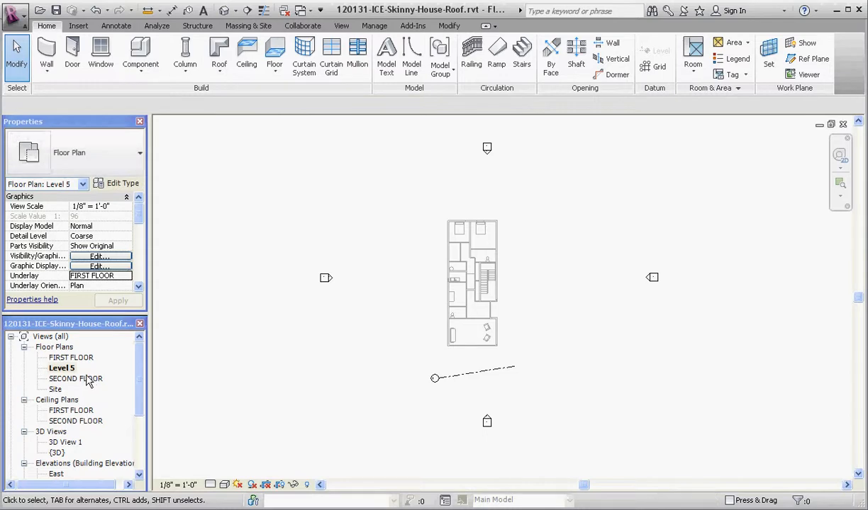
pyautogui.doubleClick(57, 454)
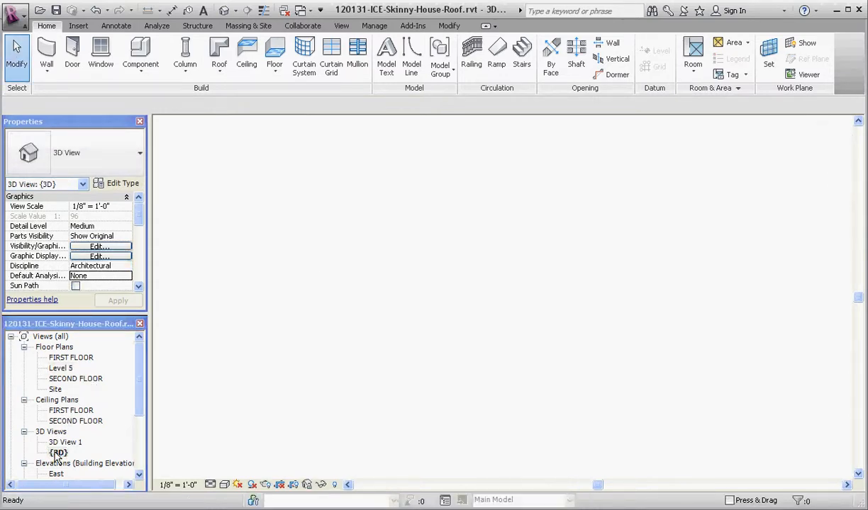
pyautogui.keyDown('shift'); pyautogui.moveTo(508, 443); pyautogui.dragTo(598, 312, button='middle'); pyautogui.keyUp('shift')
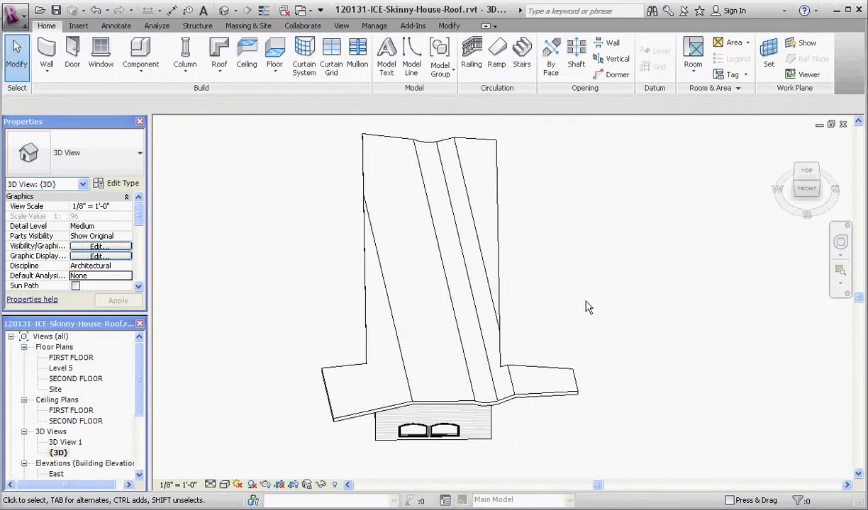
# Step: Open the Level 5 floor plan and set its underlay to SECOND FLOOR
pyautogui.doubleClick(62, 369)
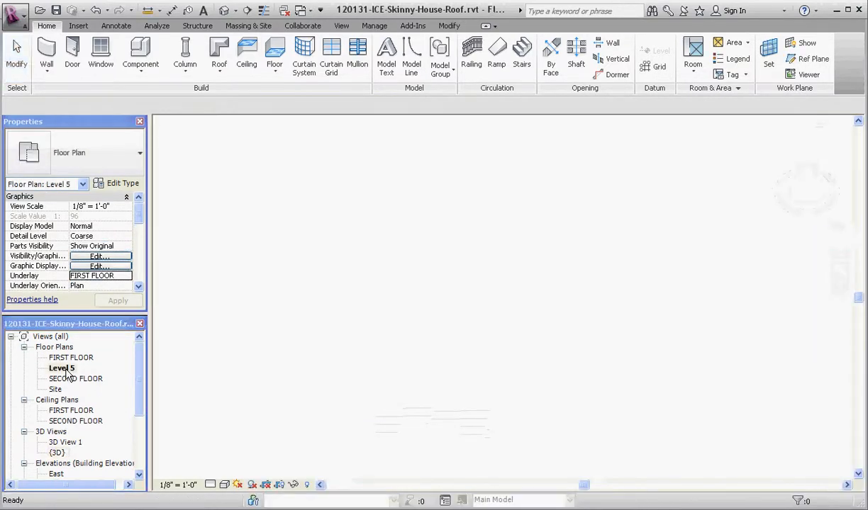
pyautogui.click(123, 278)
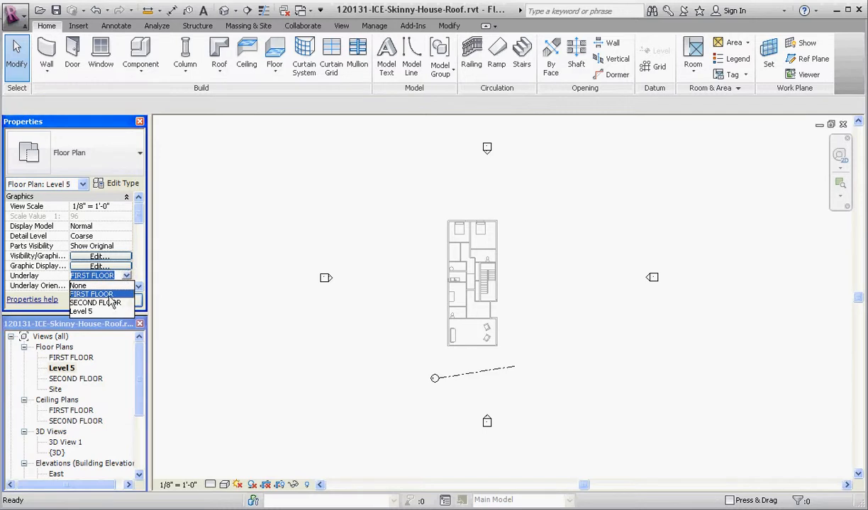
pyautogui.click(246, 255)
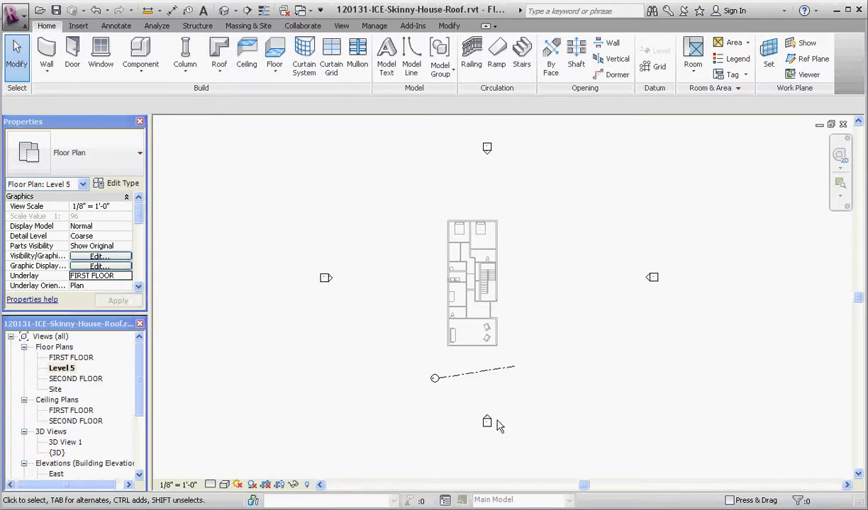
pyautogui.scroll(1, 541, 381)
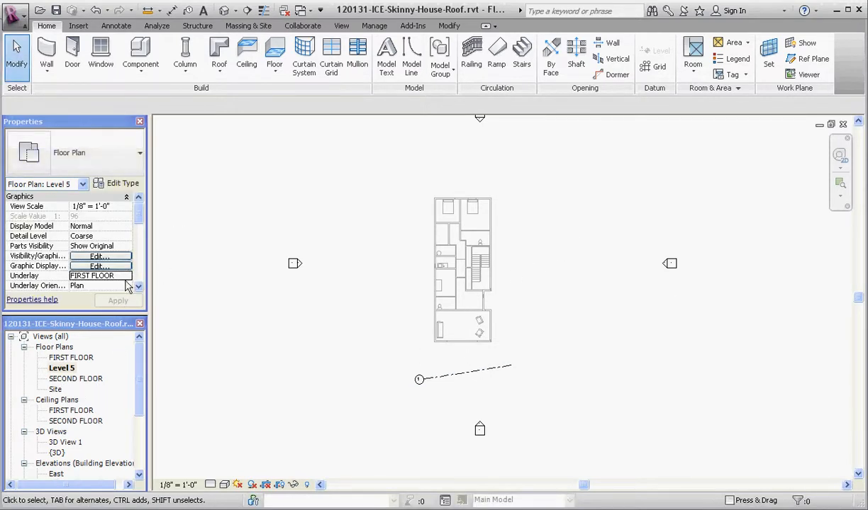
pyautogui.click(122, 275)
pyautogui.click(126, 276)
pyautogui.click(100, 297)
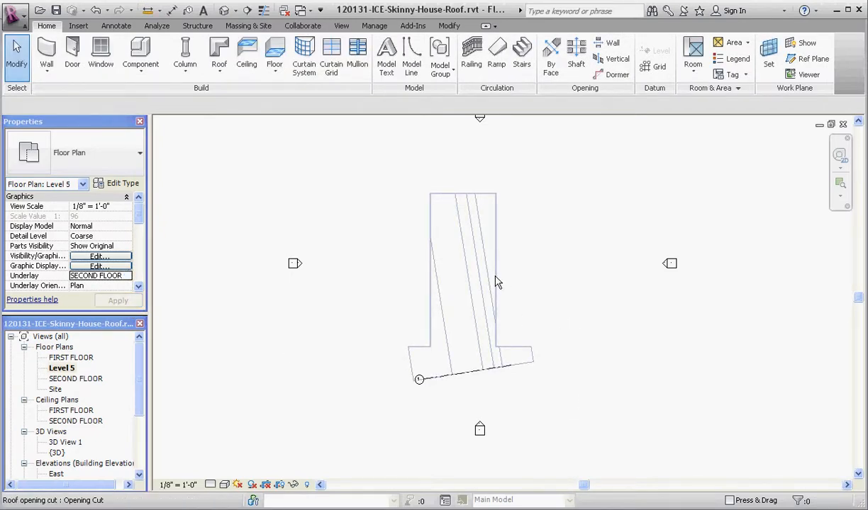
# Step: Cut a vertical opening through the roof's front overhang with a rectangle about 25'-6" deep, starting at the overhang's rear west corner
pyautogui.click(496, 282)
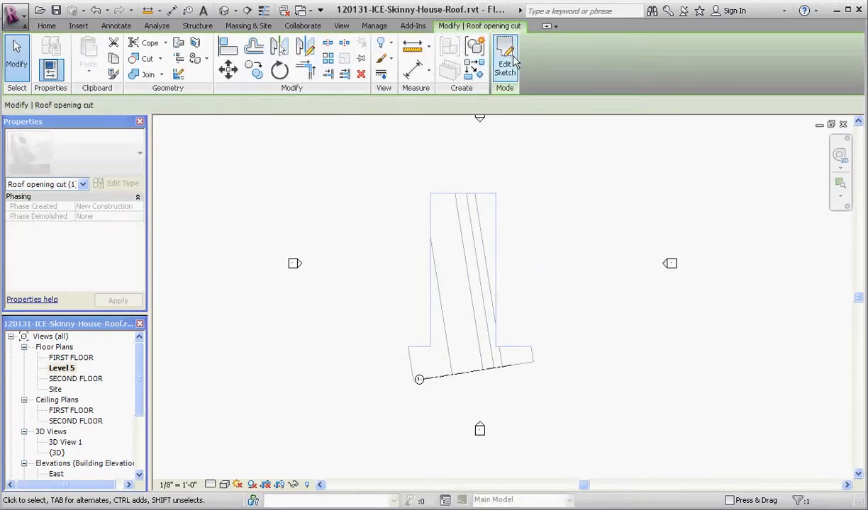
pyautogui.click(581, 209)
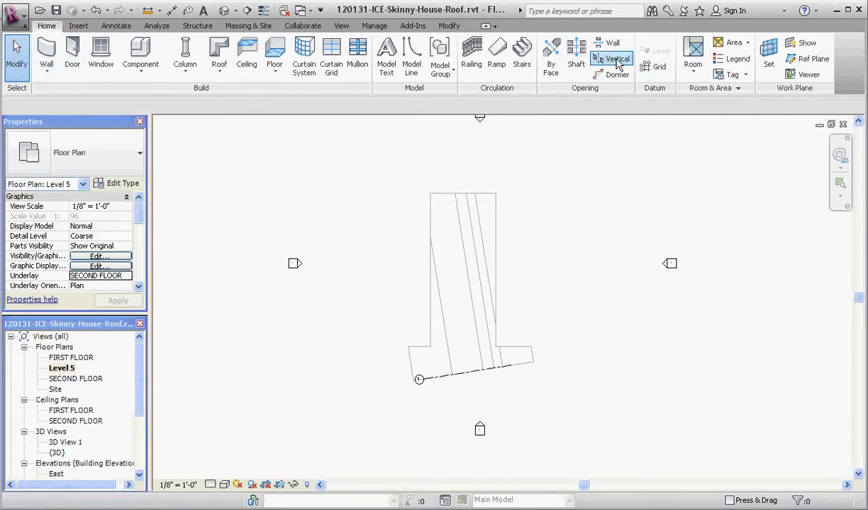
pyautogui.click(617, 61)
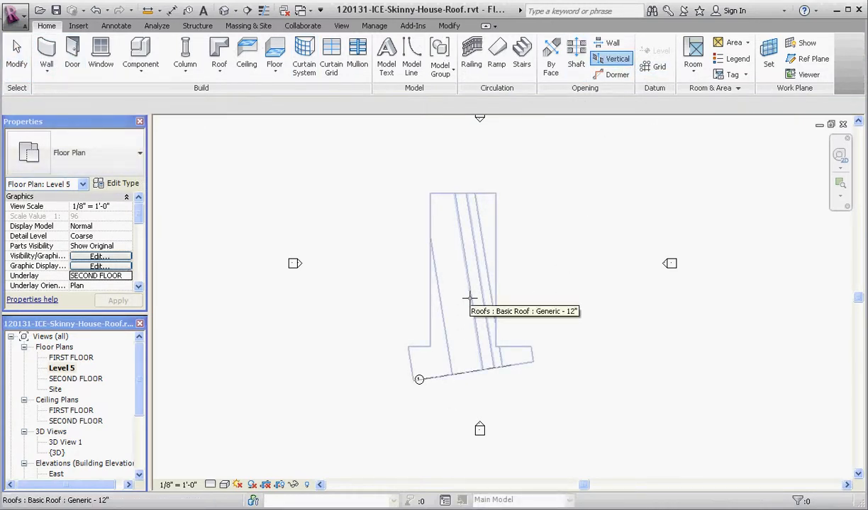
pyautogui.scroll(4, 446, 349)
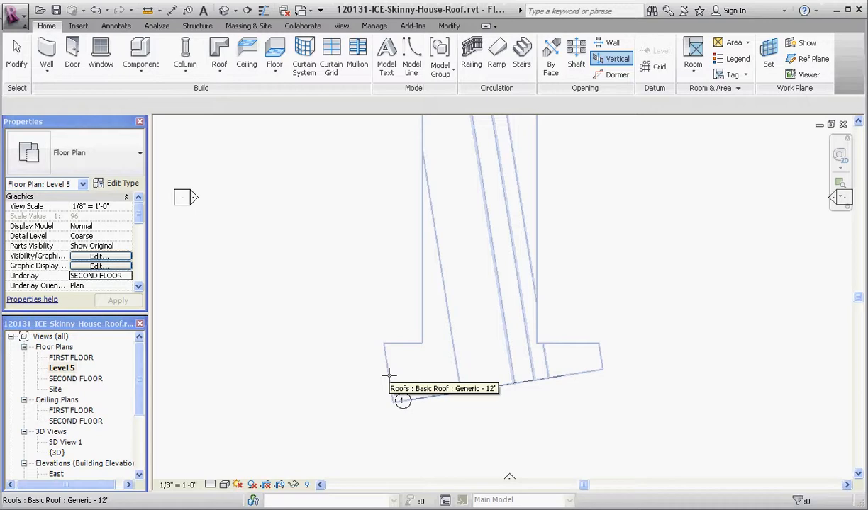
pyautogui.click(389, 375)
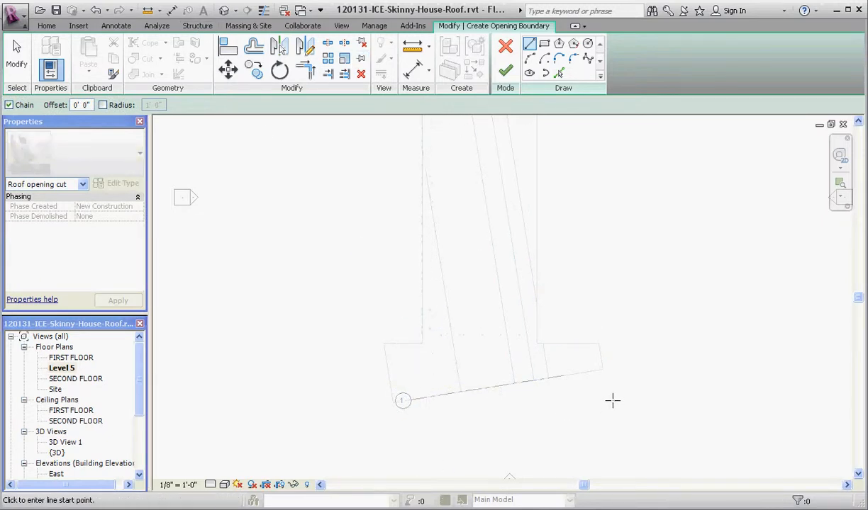
pyautogui.click(544, 44)
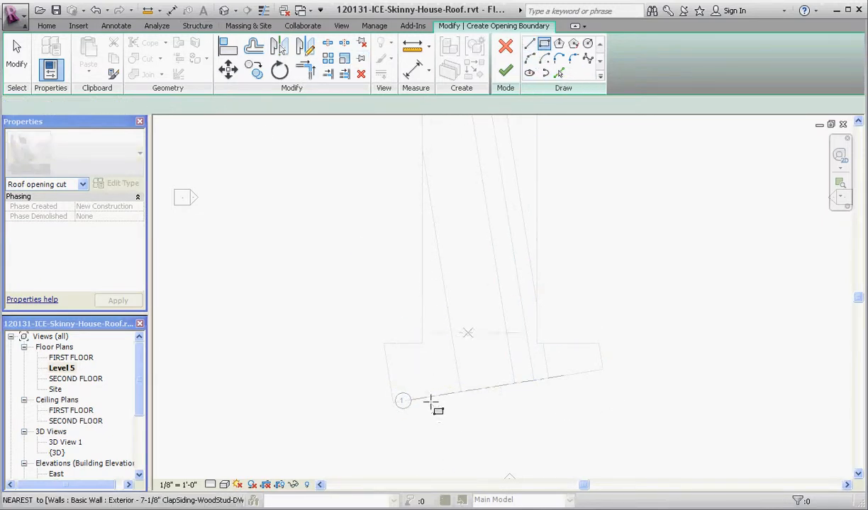
pyautogui.click(385, 344)
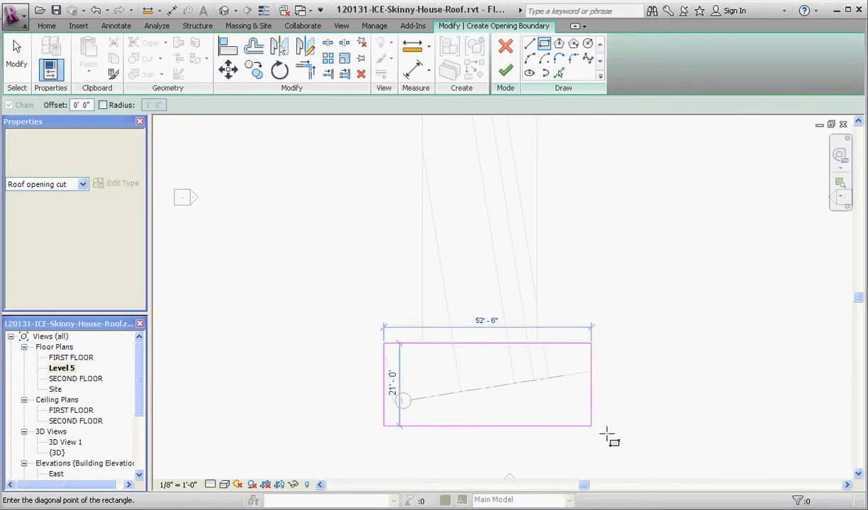
pyautogui.click(625, 444)
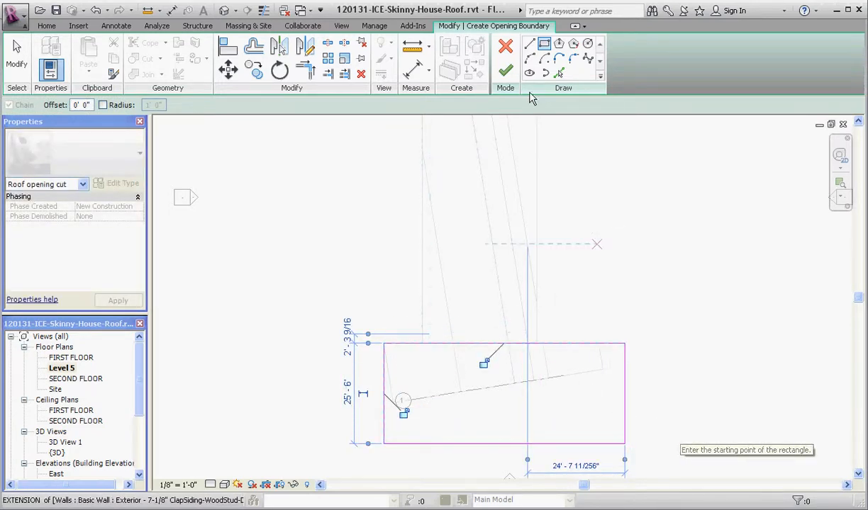
pyautogui.click(505, 71)
pyautogui.click(565, 340)
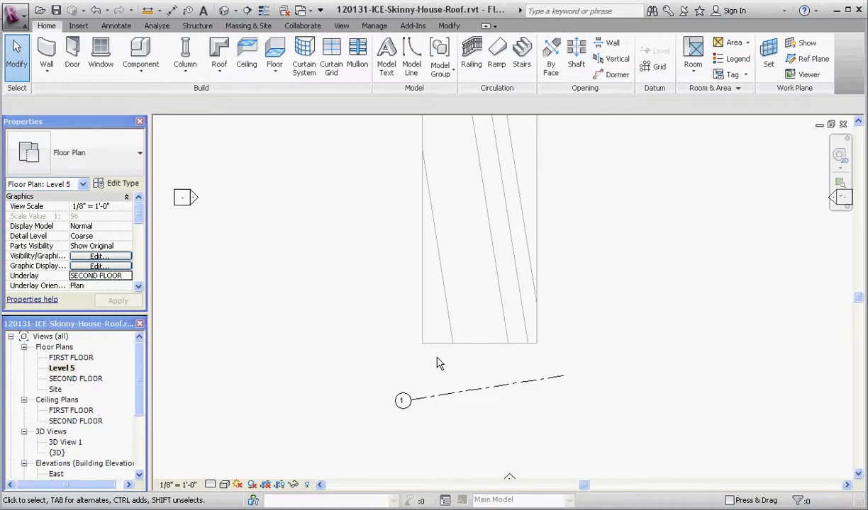
# Step: Check the trimmed roof outline in plan, then inspect the roof over the house in the {3D} view from a front corner
pyautogui.scroll(-2, 431, 325)
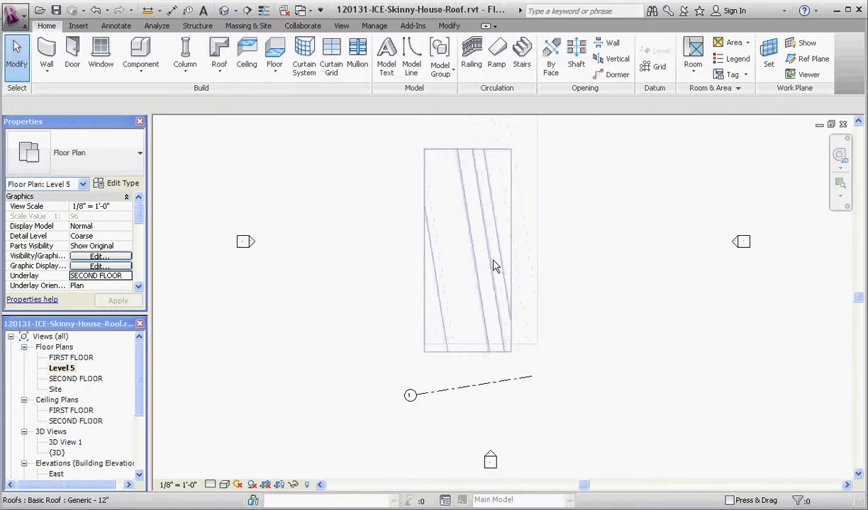
pyautogui.scroll(1, 474, 260)
pyautogui.scroll(1, 473, 260)
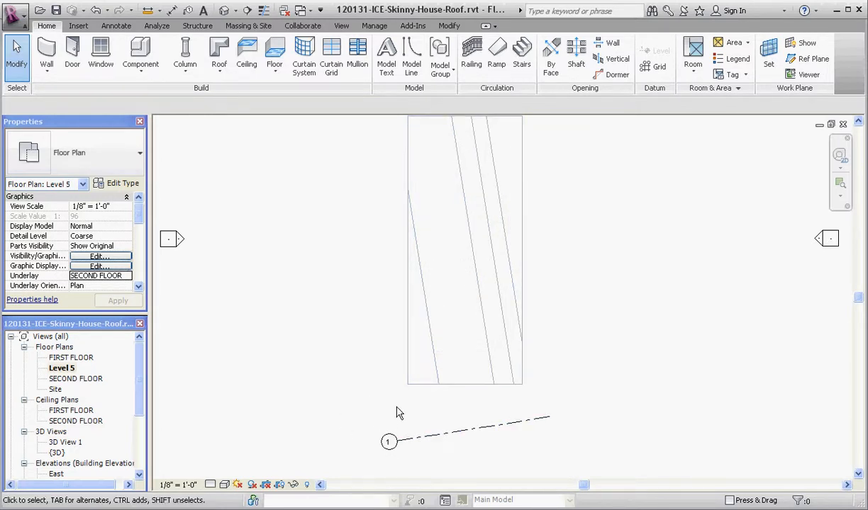
pyautogui.scroll(-1, 431, 328)
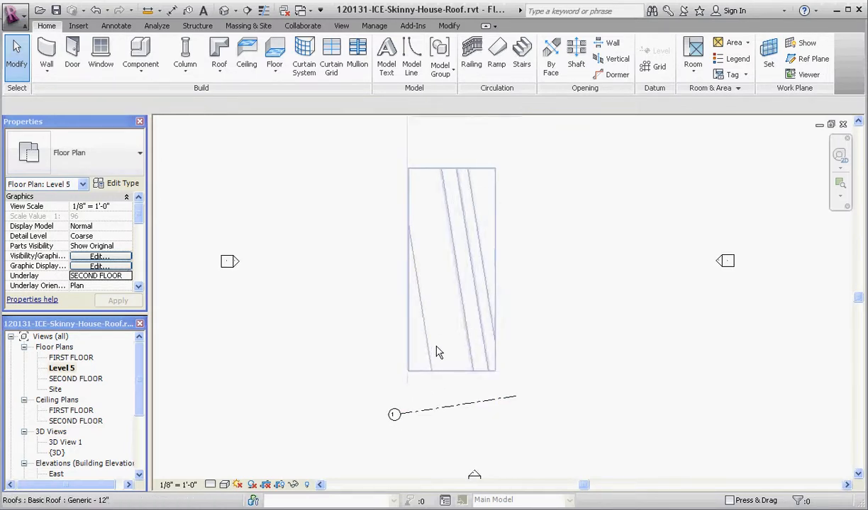
pyautogui.doubleClick(56, 453)
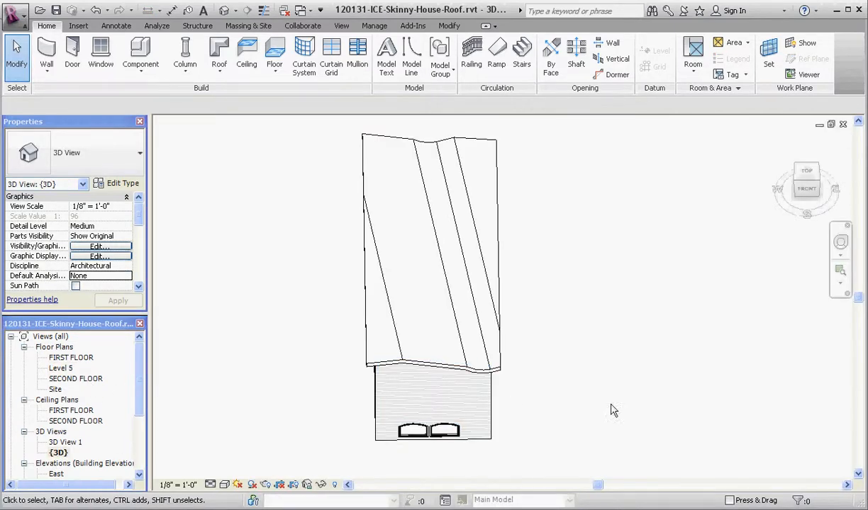
pyautogui.keyDown('shift'); pyautogui.moveTo(538, 405); pyautogui.dragTo(482, 298, button='middle'); pyautogui.keyUp('shift')
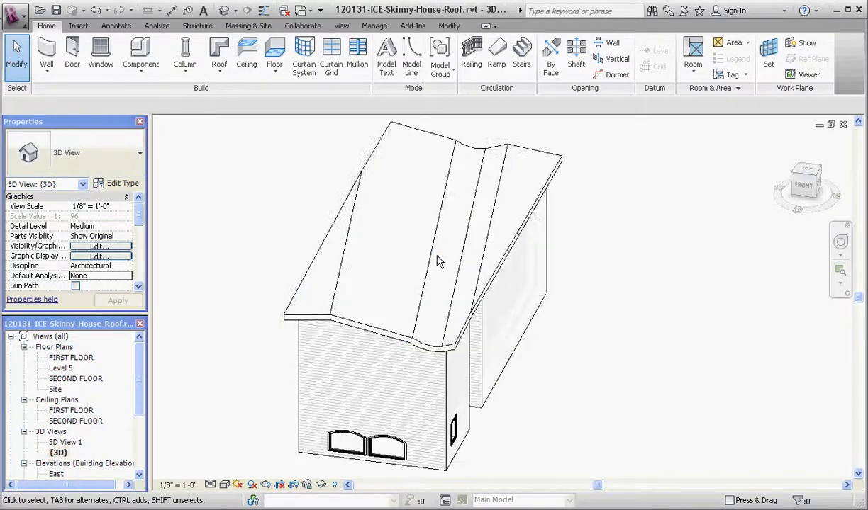
pyautogui.keyDown('shift'); pyautogui.moveTo(427, 269); pyautogui.dragTo(537, 322, button='middle'); pyautogui.keyUp('shift')
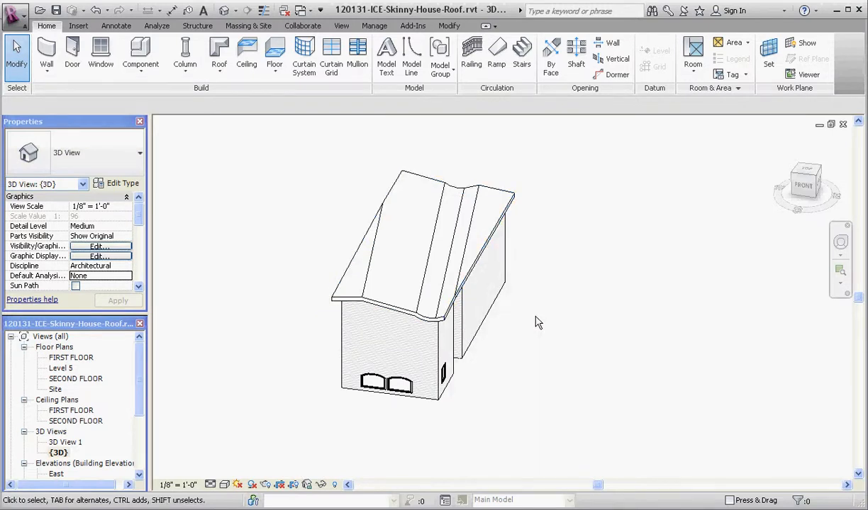